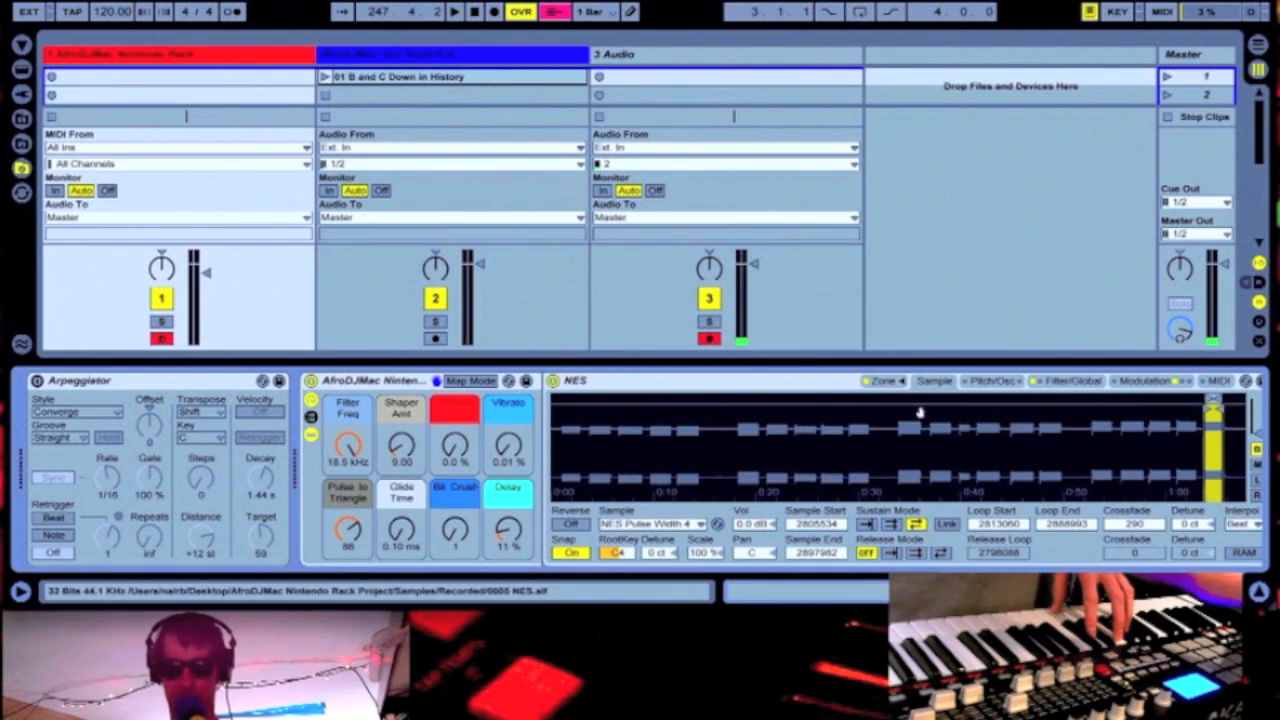
- Display the NES sampler's zones by sample-selector range, with the Pulse to Triangle macro turned down to 0
click(886, 382)
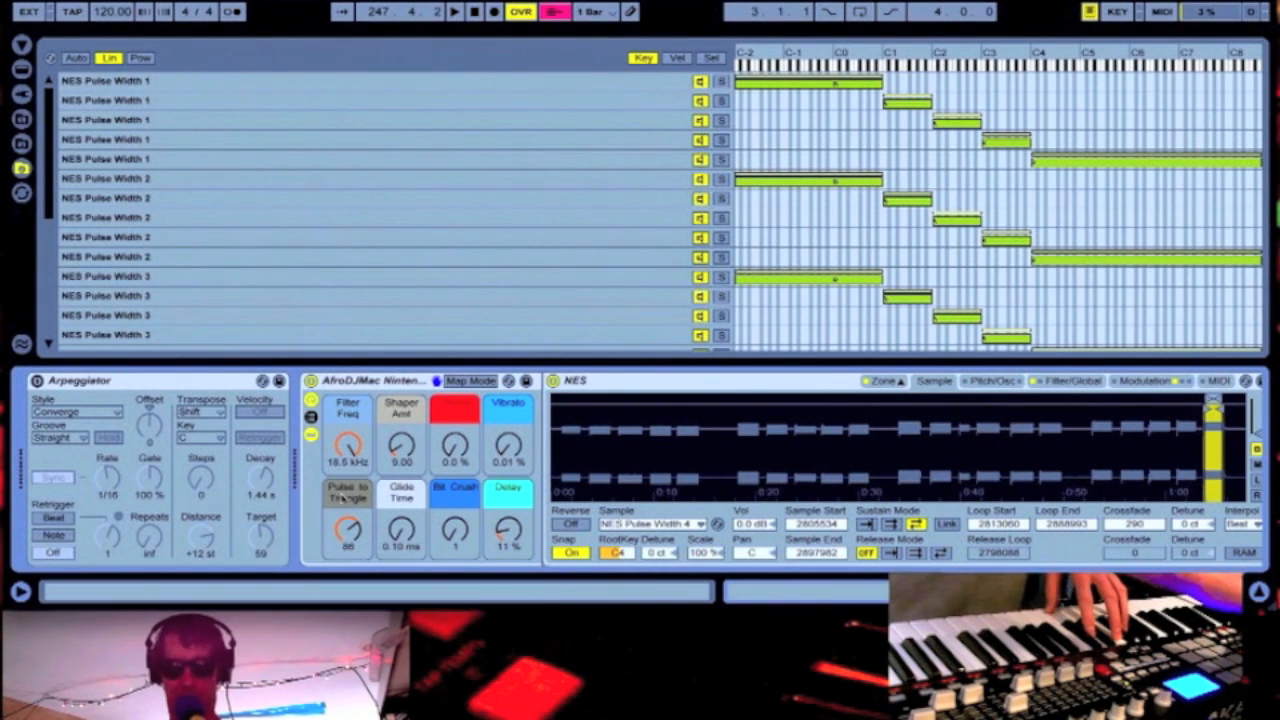
drag(353, 532, 353, 618)
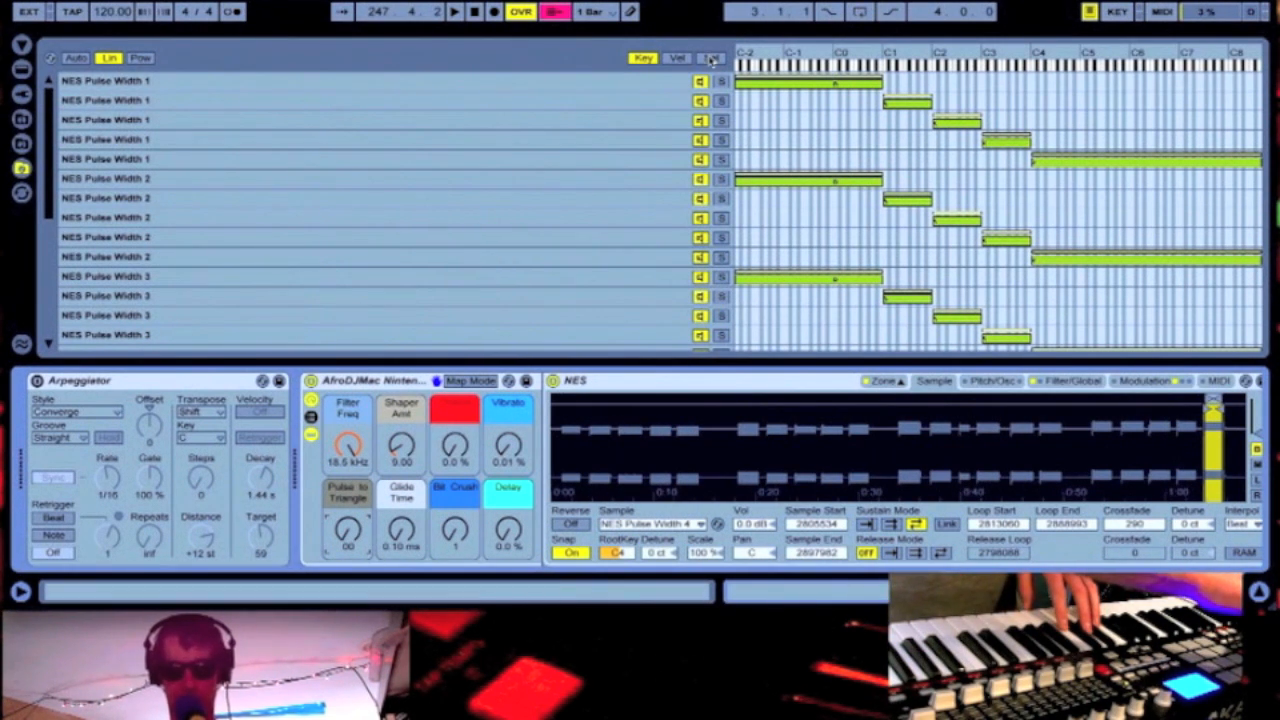
click(711, 59)
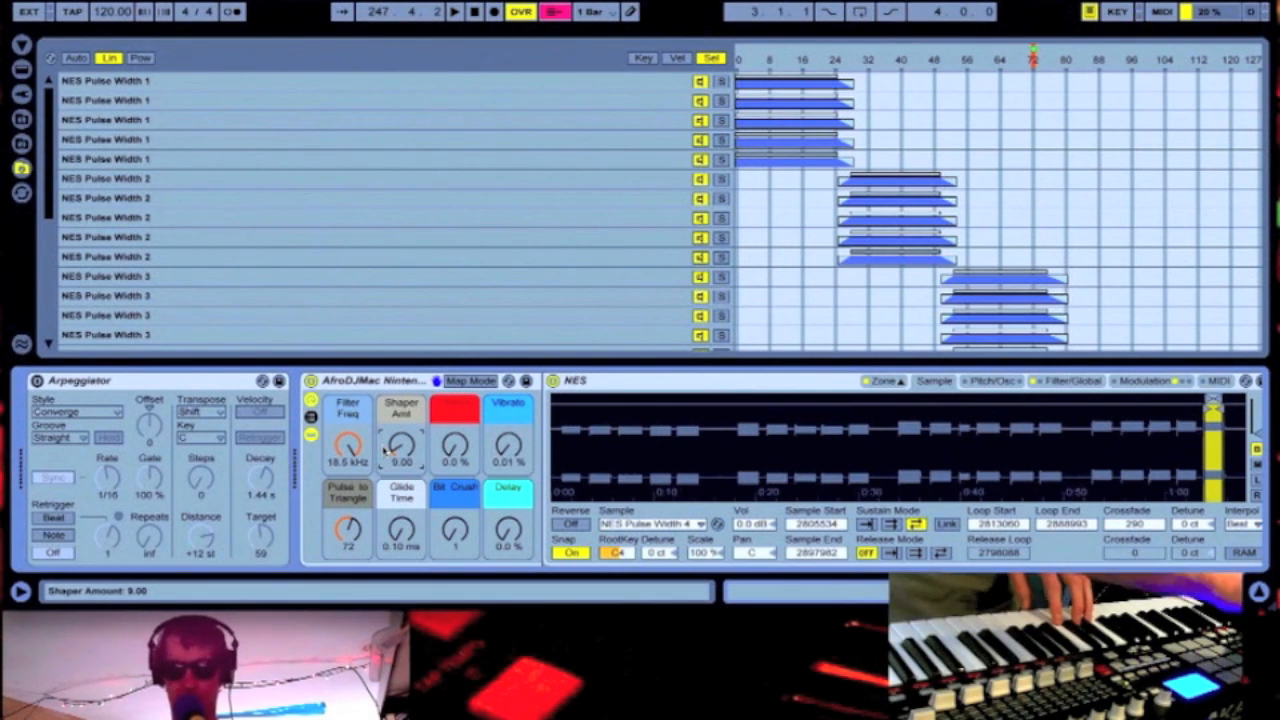
scroll(1108, 172, down, 5)
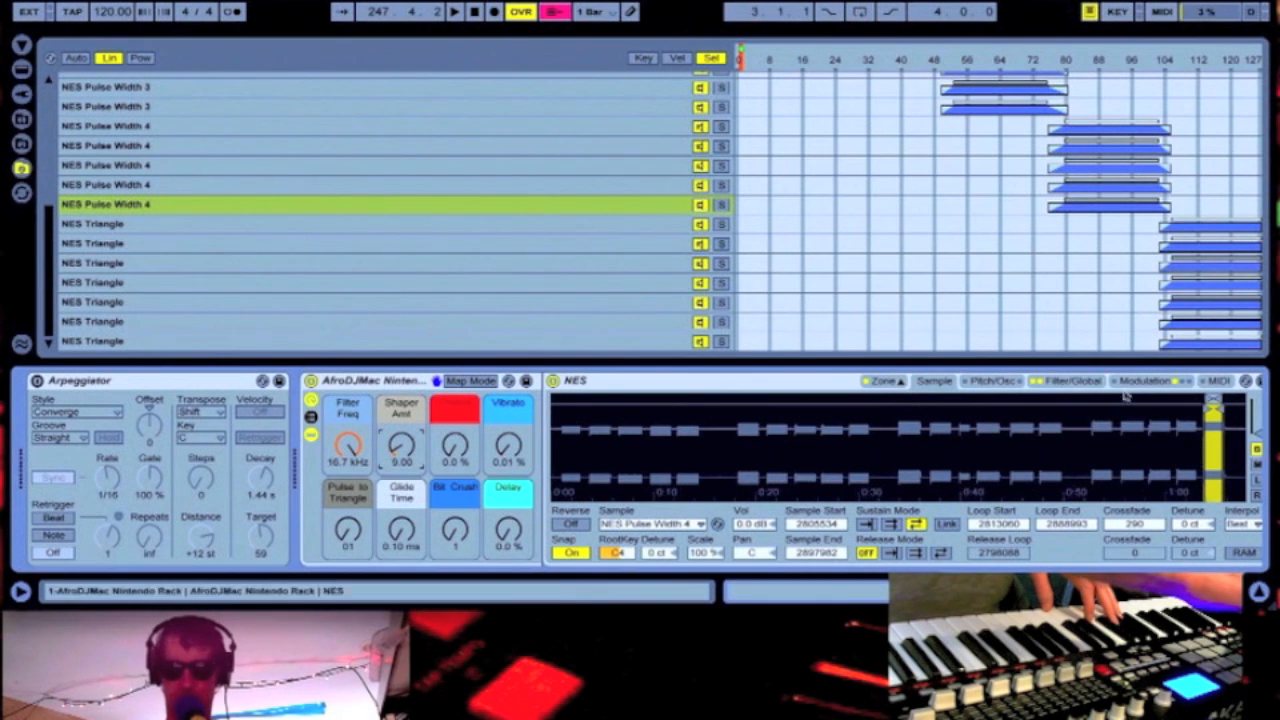
- Examine the NES sampler's filter, shaper and volume envelope settings, and the unfolded Chorus device
click(1073, 382)
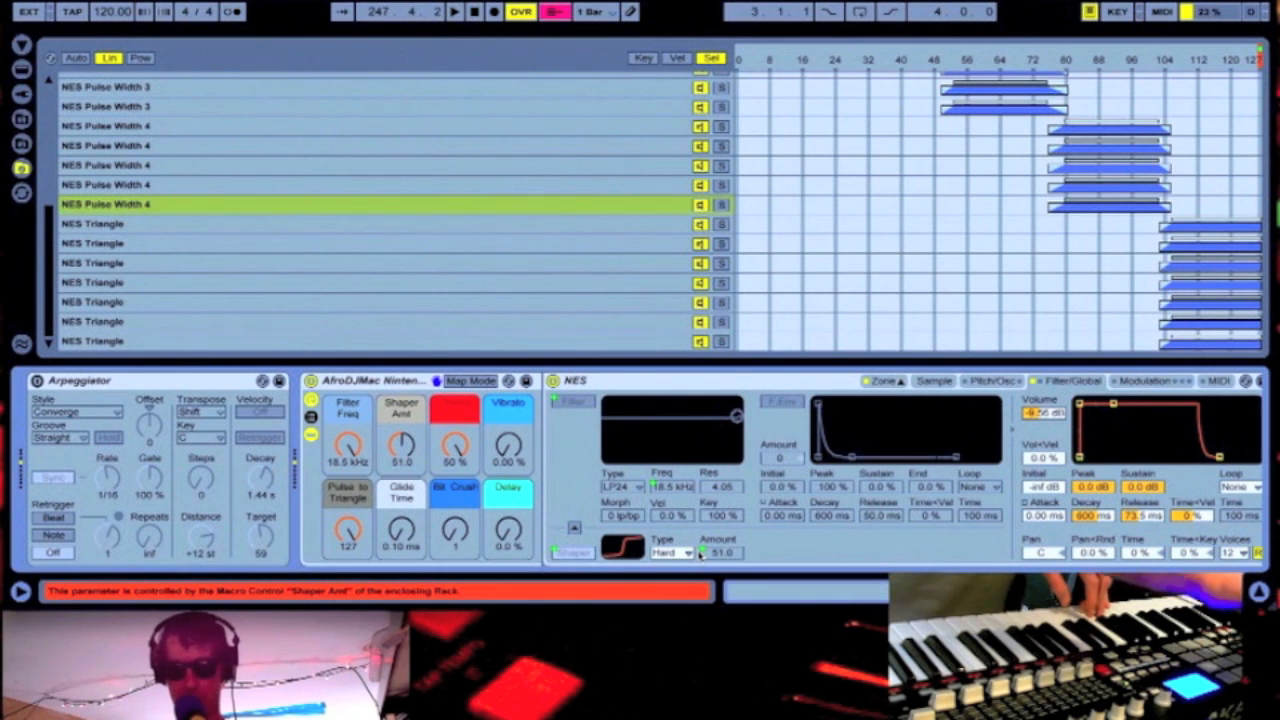
double_click(786, 380)
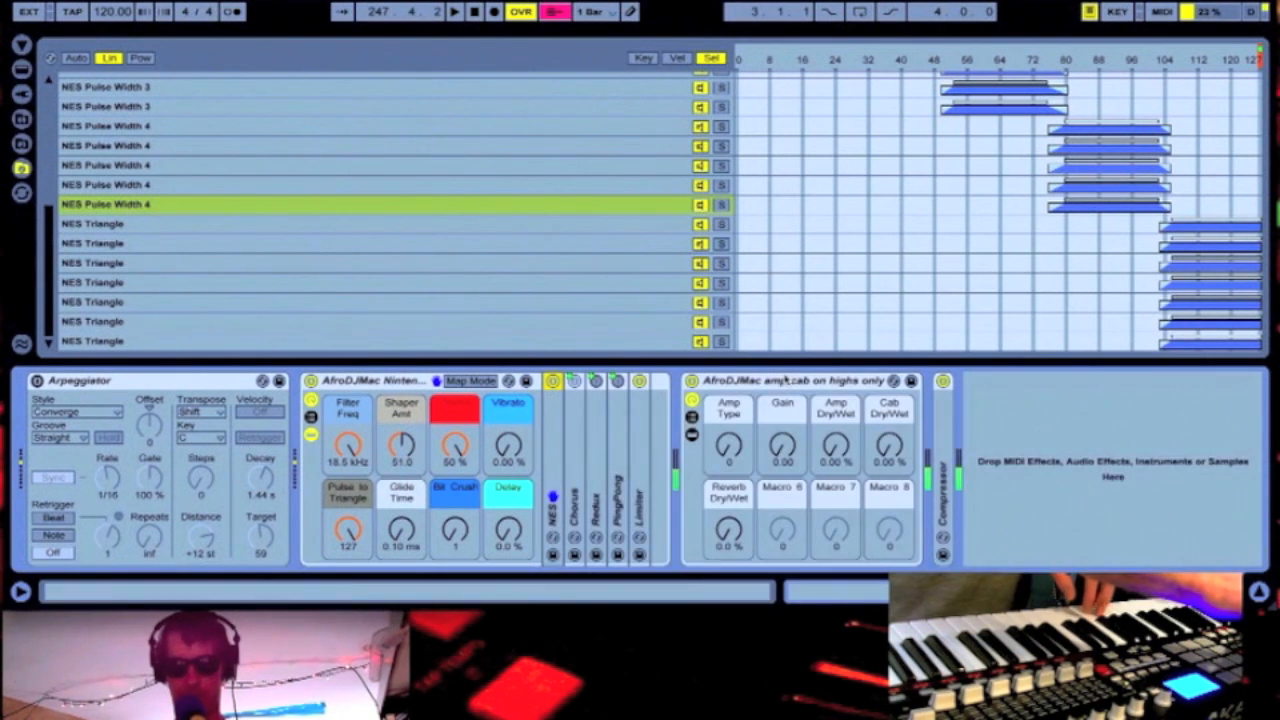
double_click(575, 480)
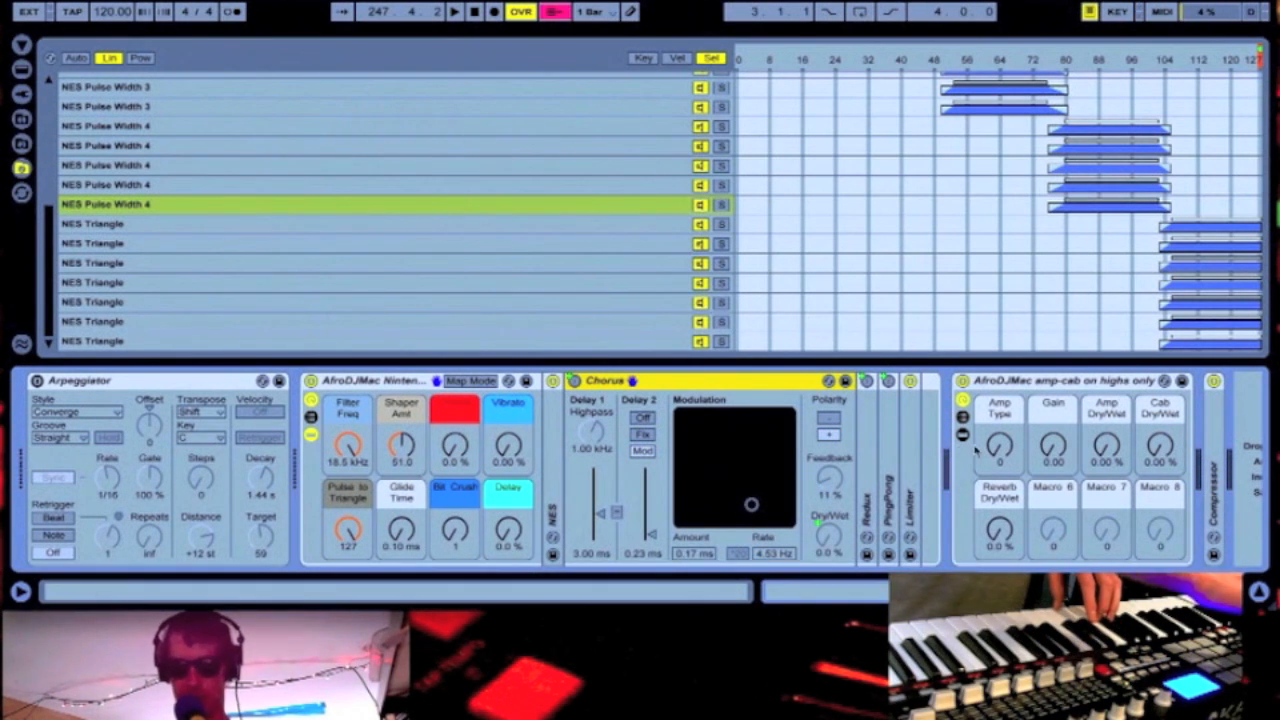
double_click(547, 425)
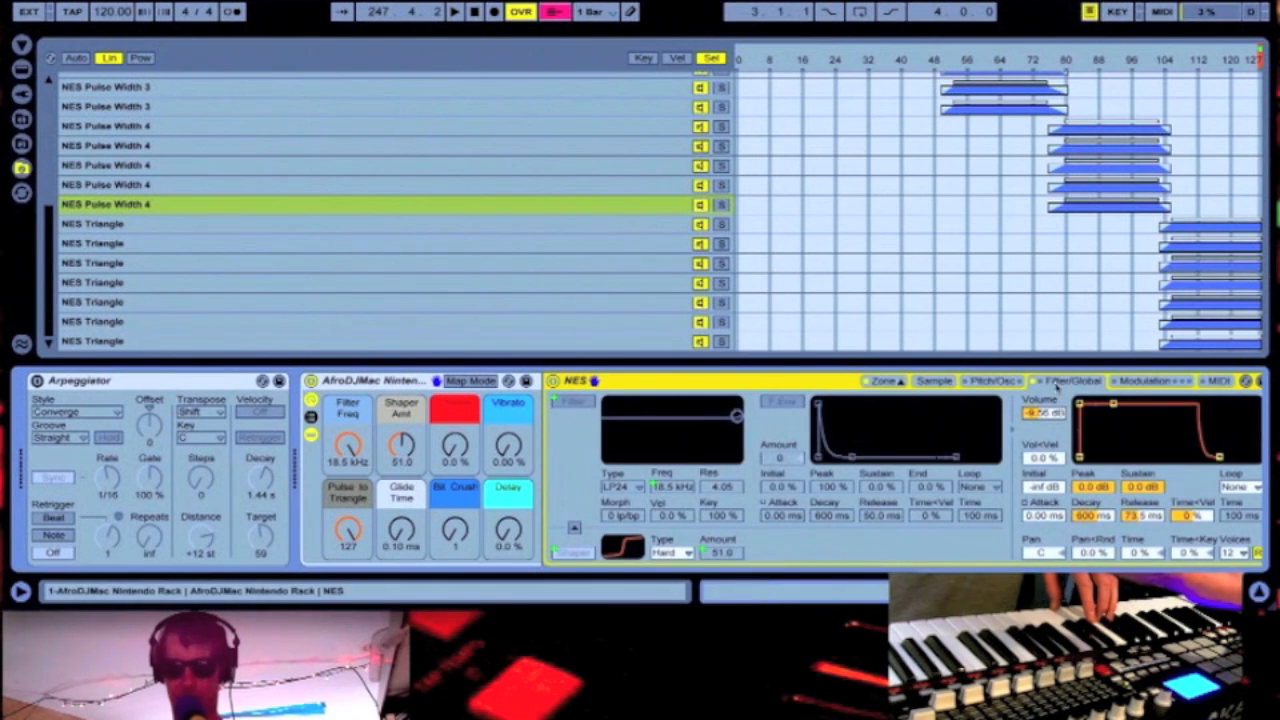
scroll(1124, 383, right, 3)
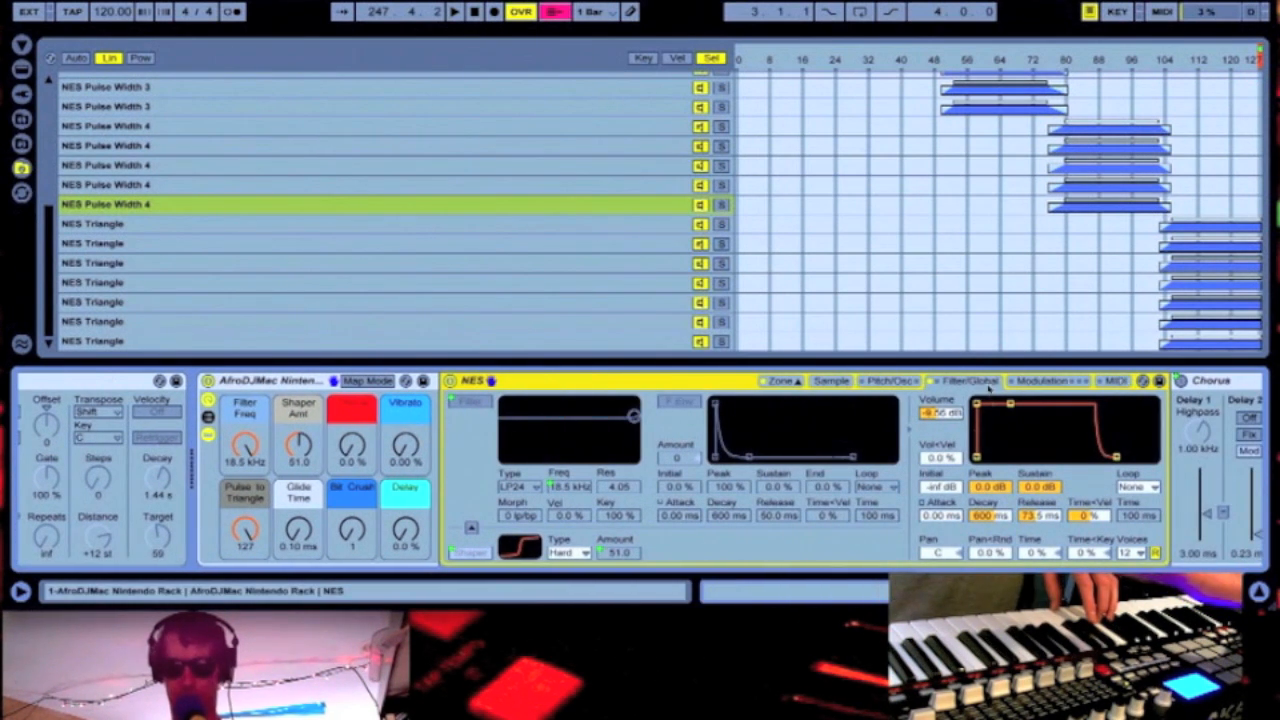
scroll(990, 383, right, 10)
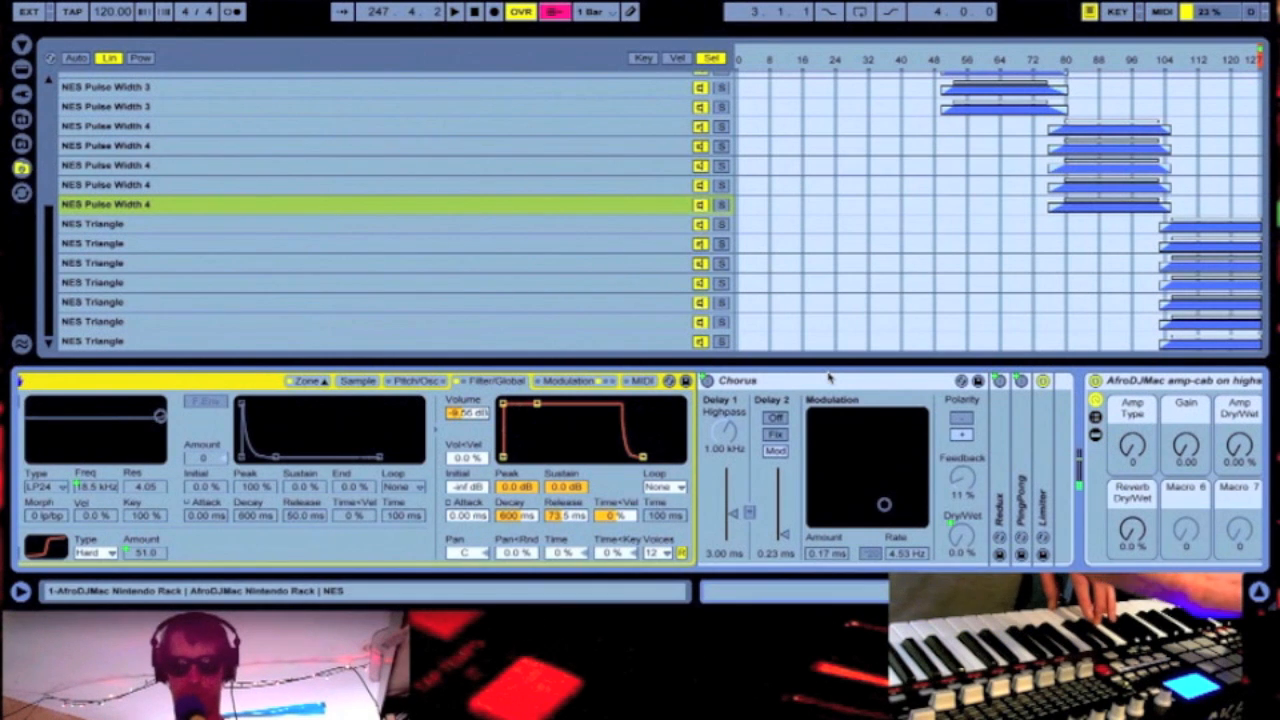
scroll(828, 377, left, 8)
scroll(828, 377, left, 5)
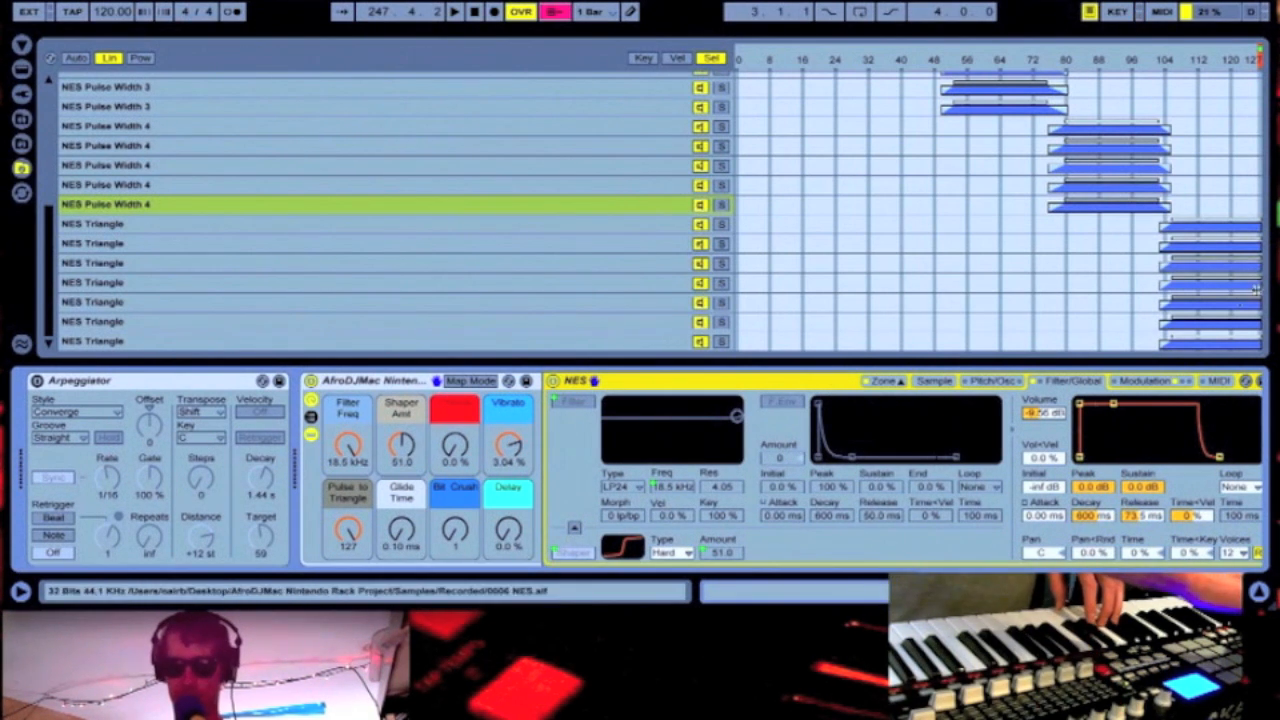
- Set the maximum of the Vibrato macro's Pitch LFO Amount mapping to 25%
click(1141, 381)
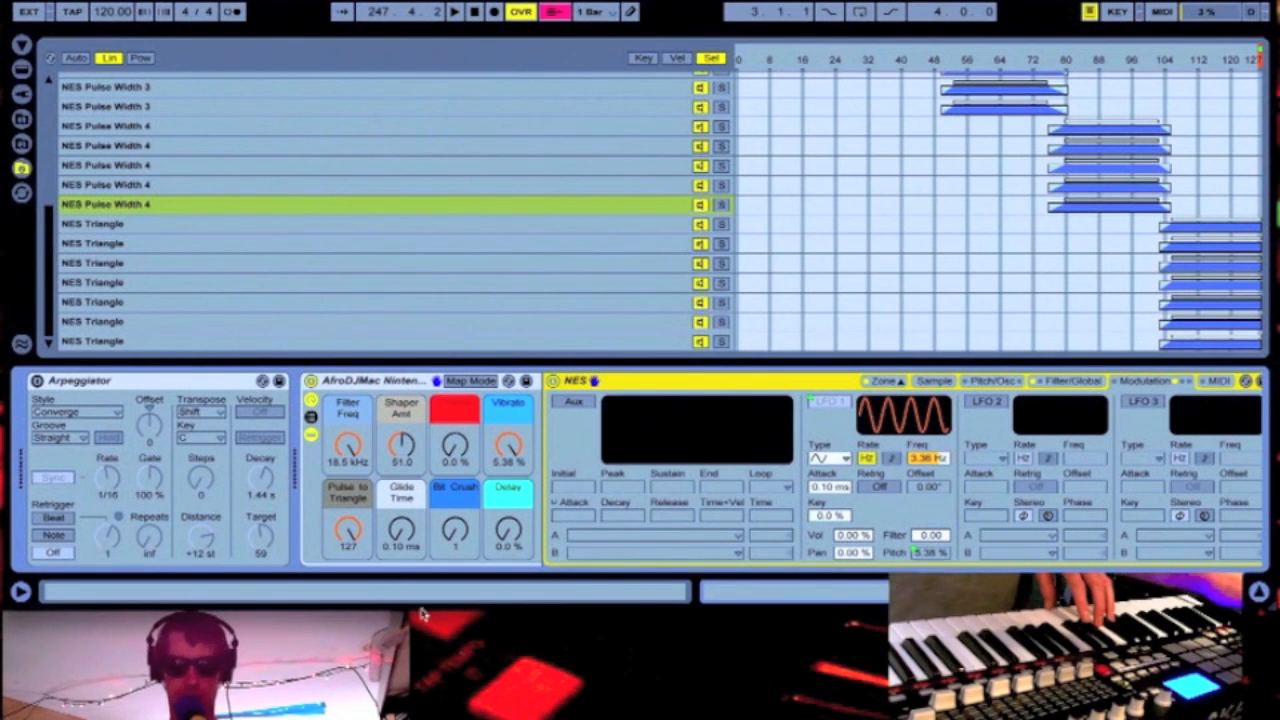
click(484, 381)
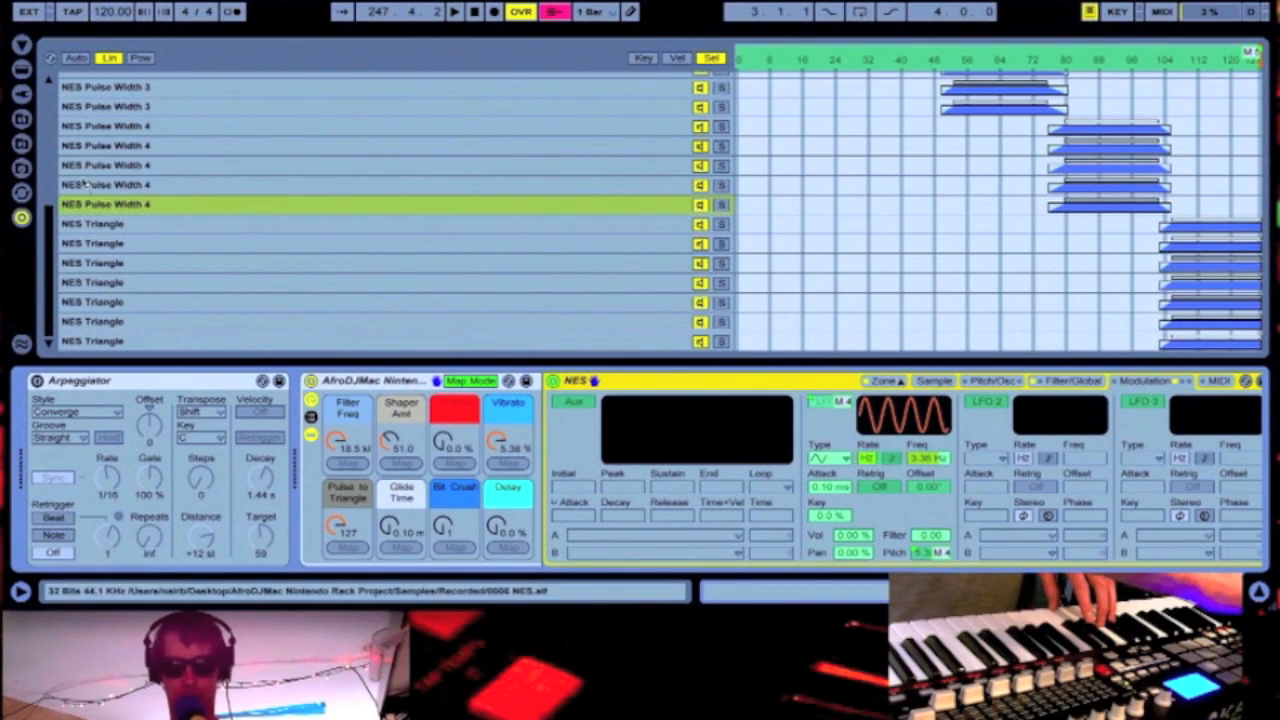
click(20, 62)
click(20, 62)
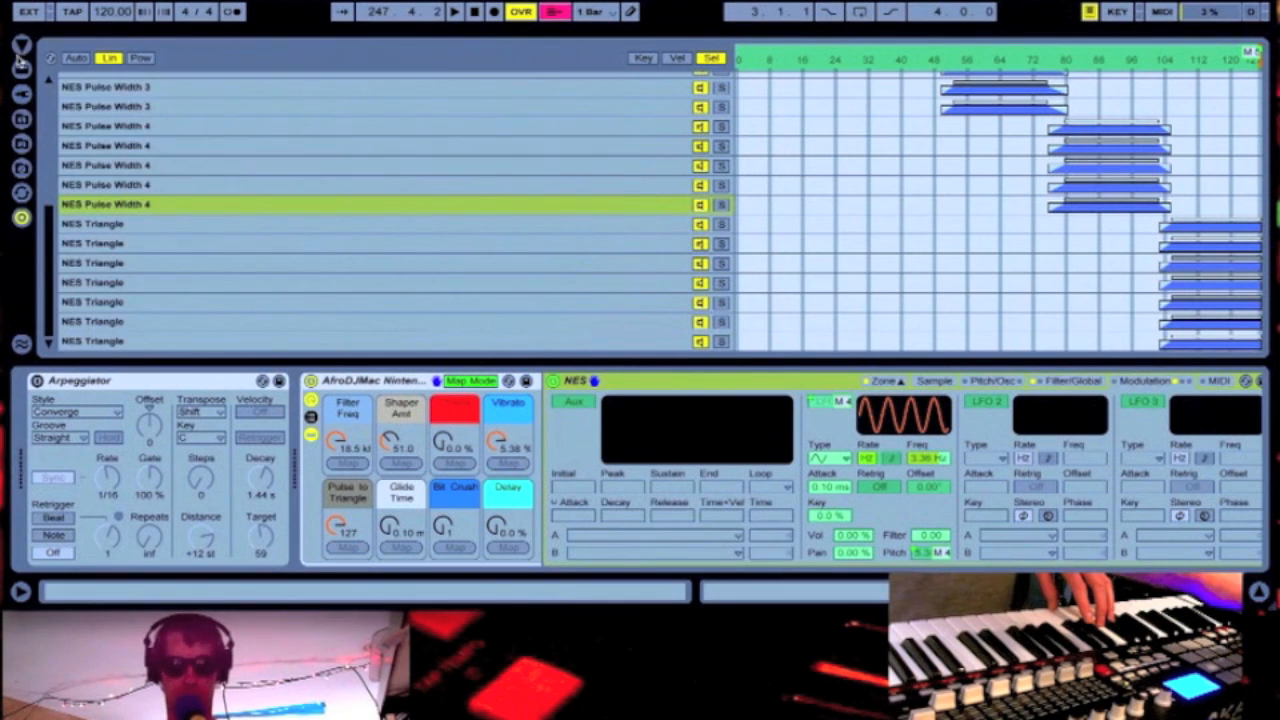
click(24, 217)
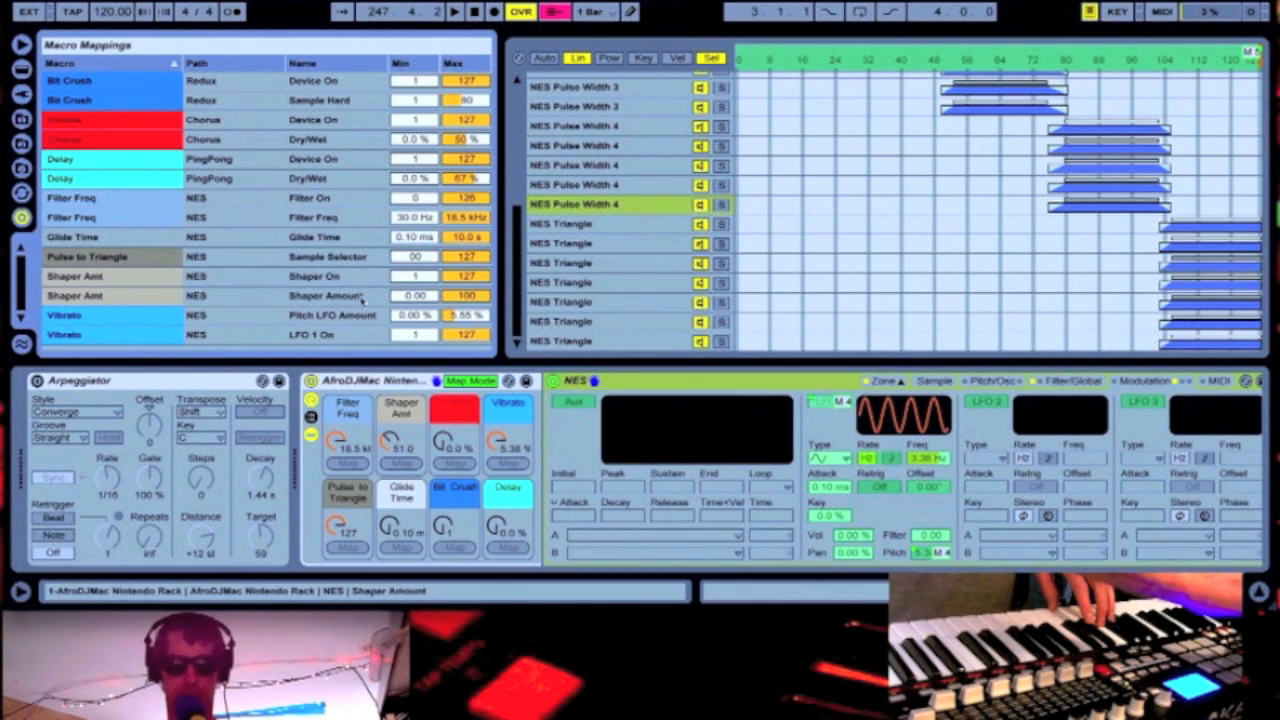
drag(469, 318, 469, 294)
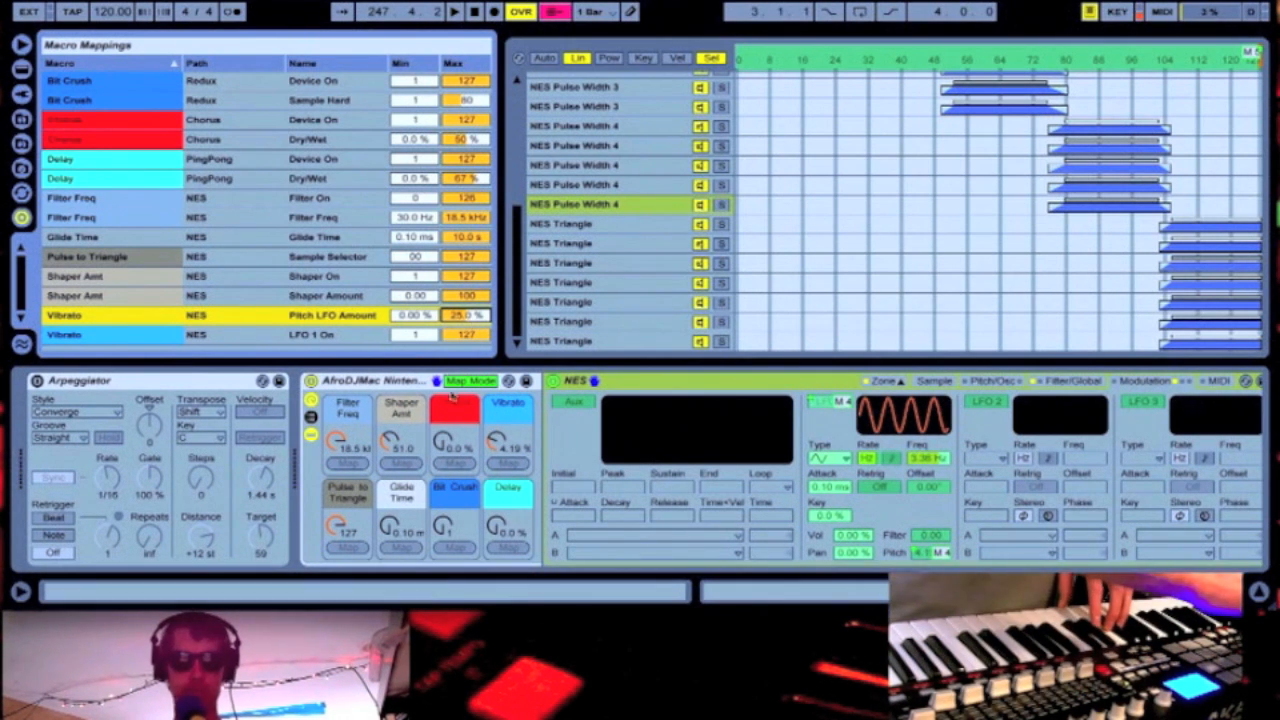
click(470, 381)
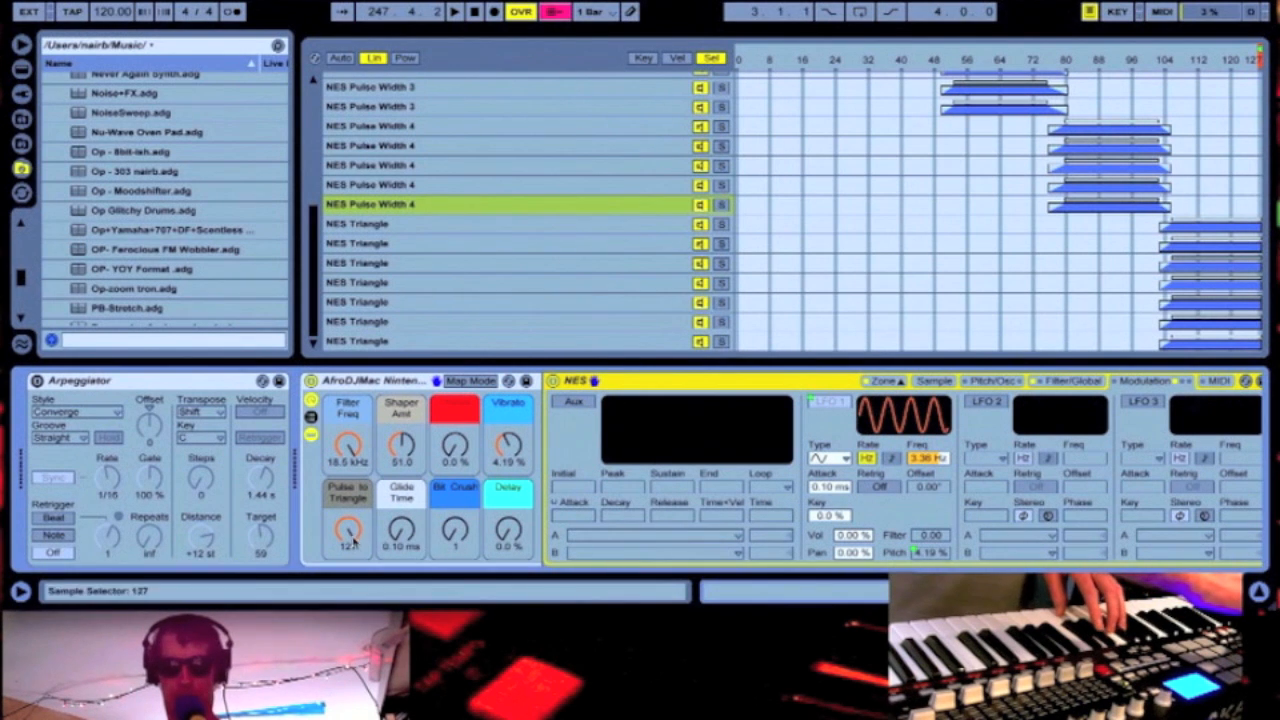
- Set the NES sampler's glide mode to Glide
scroll(401, 531, right, 2)
scroll(401, 531, right, 8)
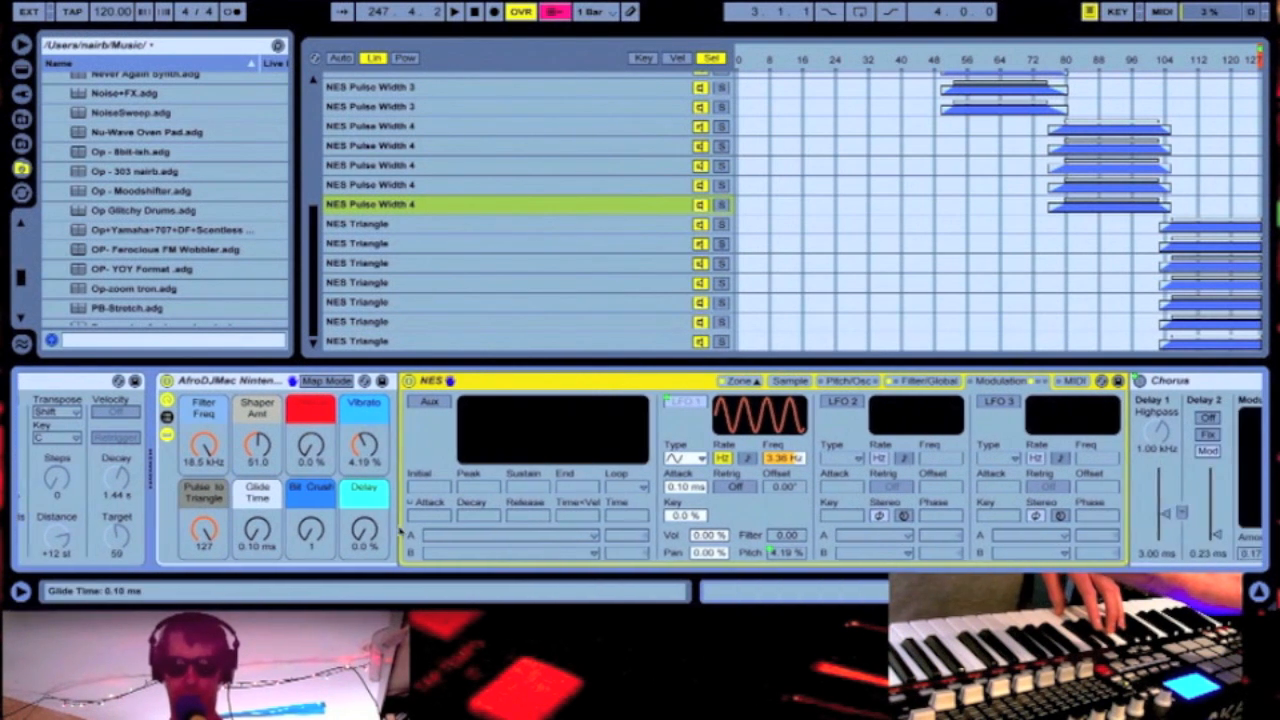
click(839, 382)
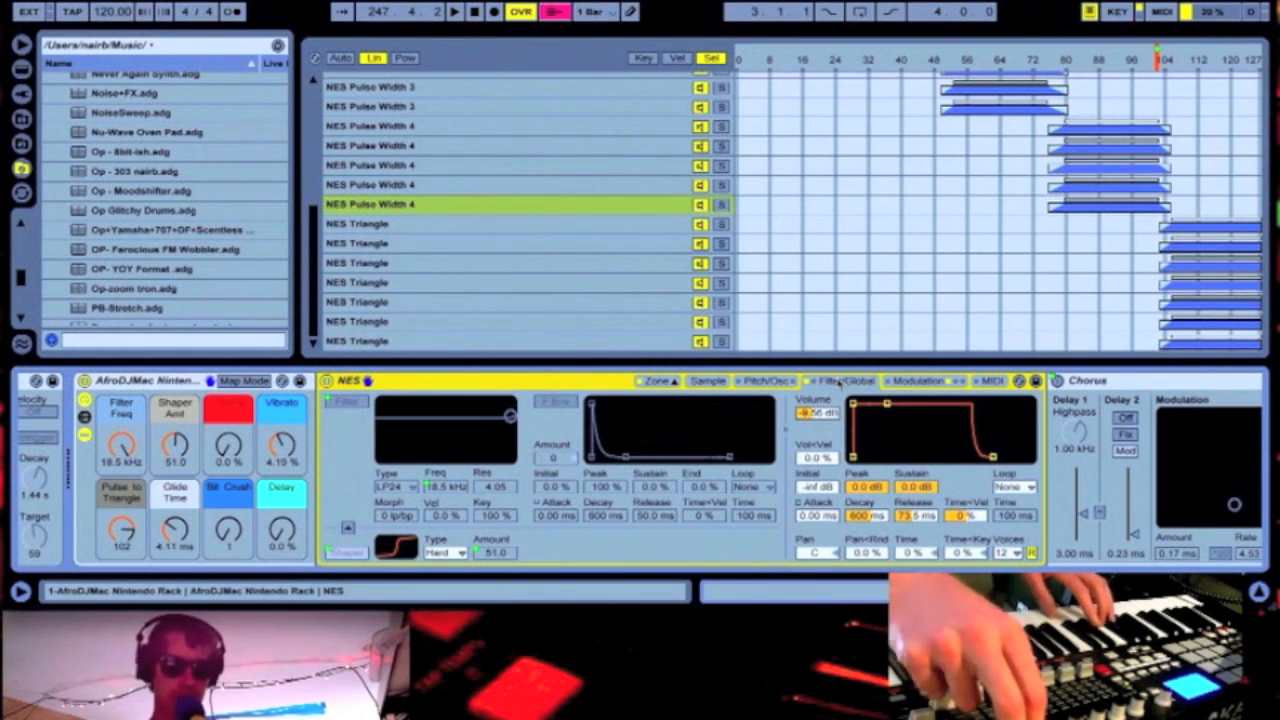
click(958, 381)
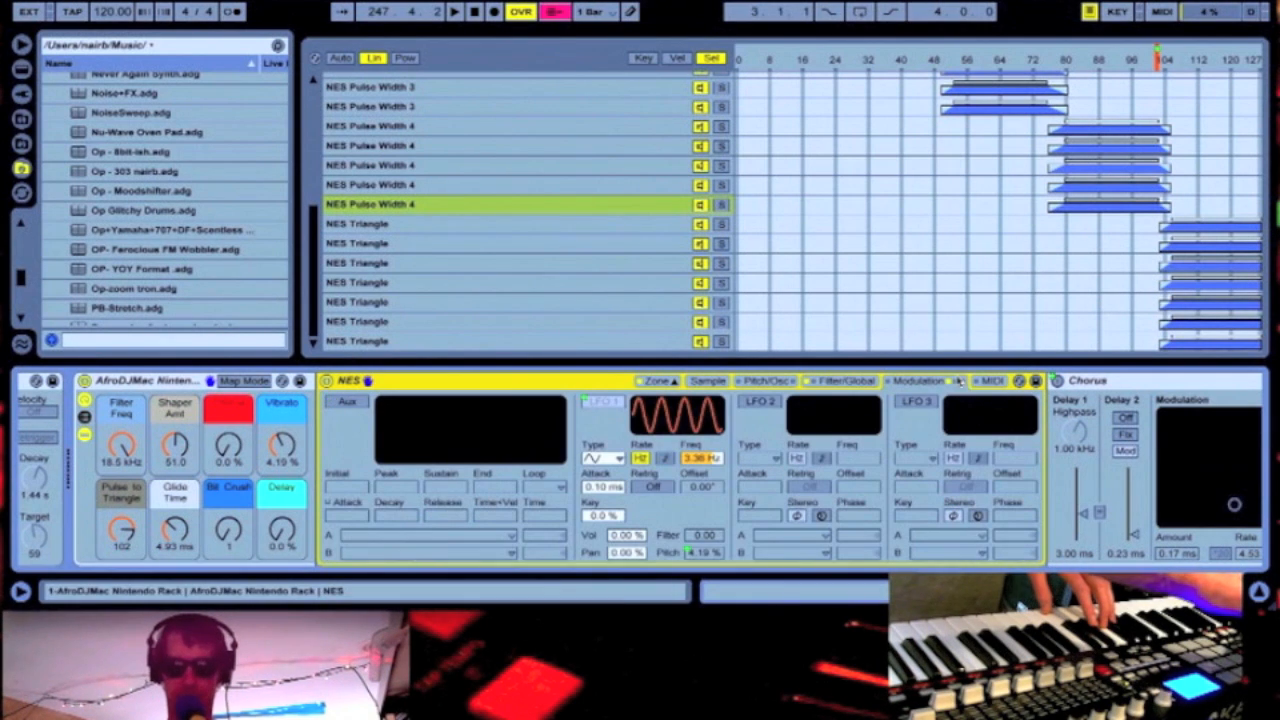
click(832, 381)
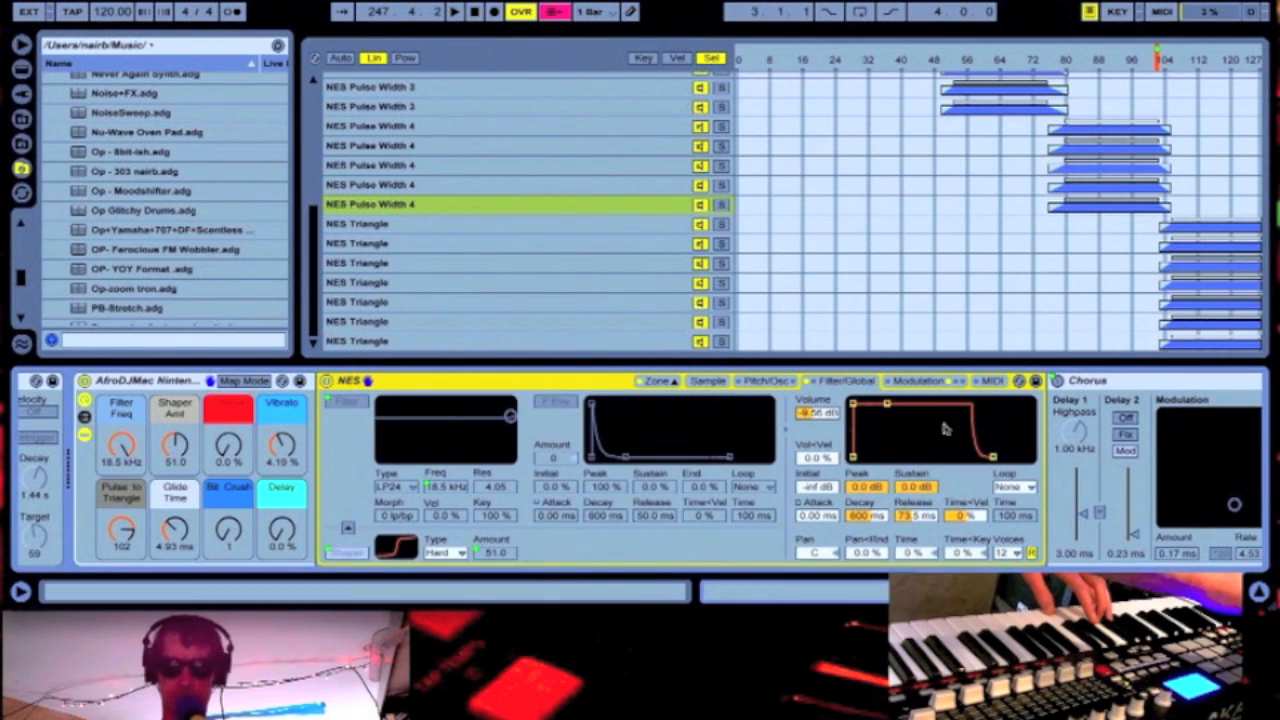
click(767, 381)
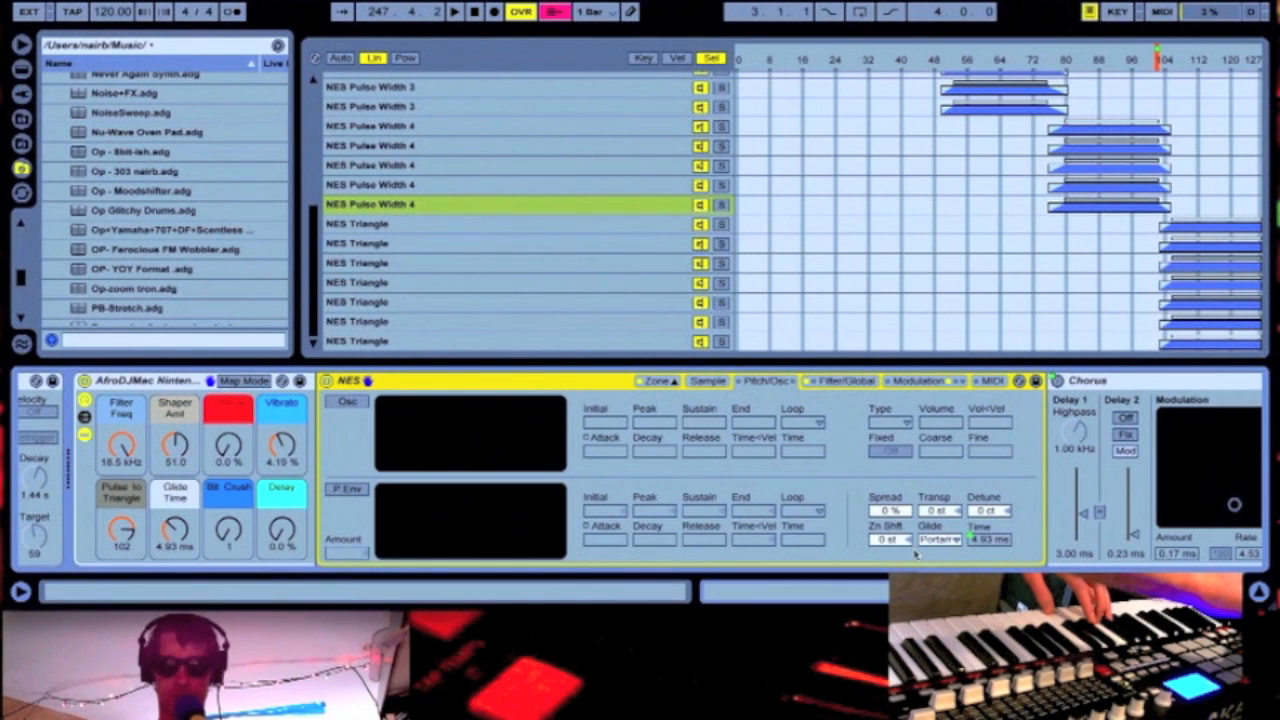
click(951, 540)
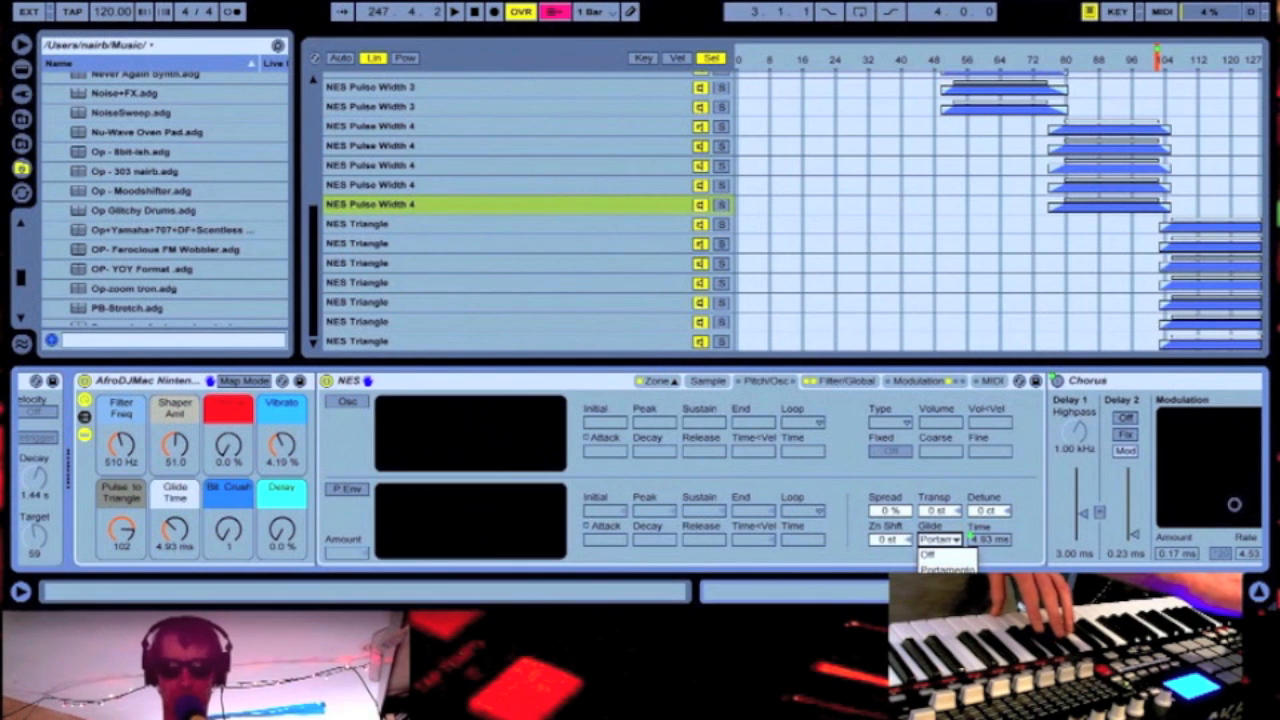
click(940, 585)
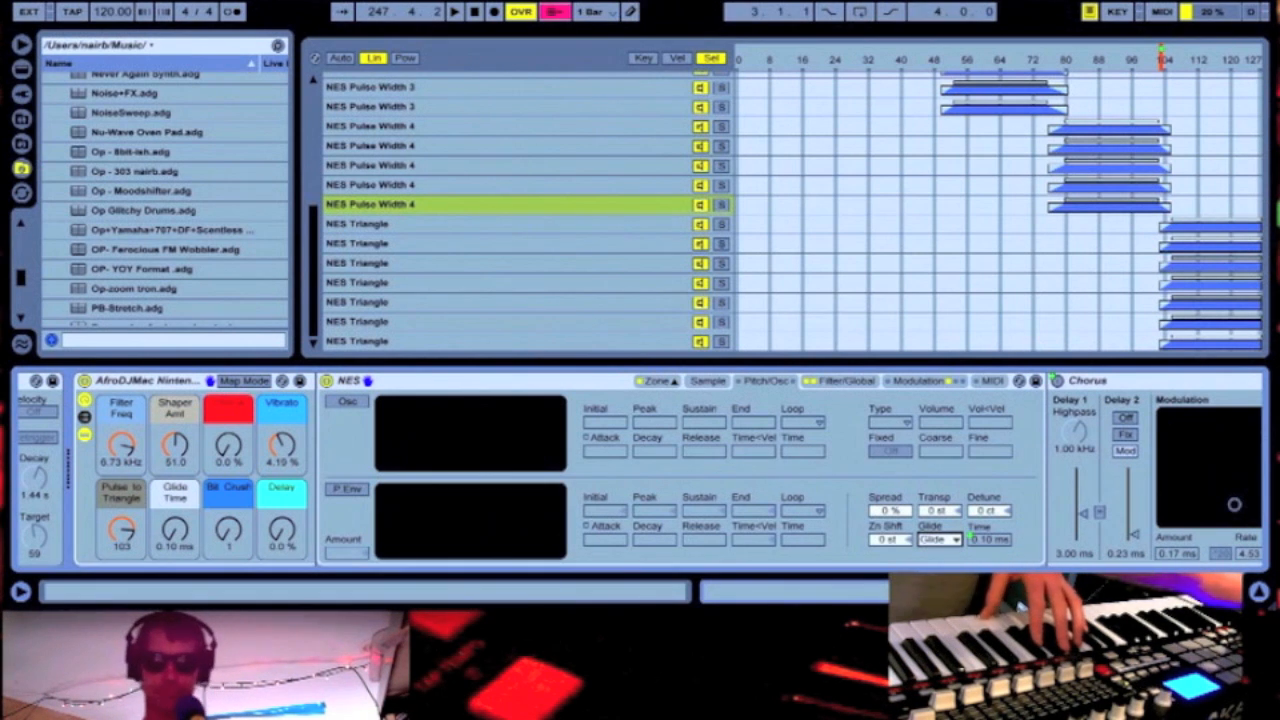
- Fold the NES sampler and Chorus devices and unfold the Redux device
double_click(490, 382)
double_click(405, 381)
double_click(376, 427)
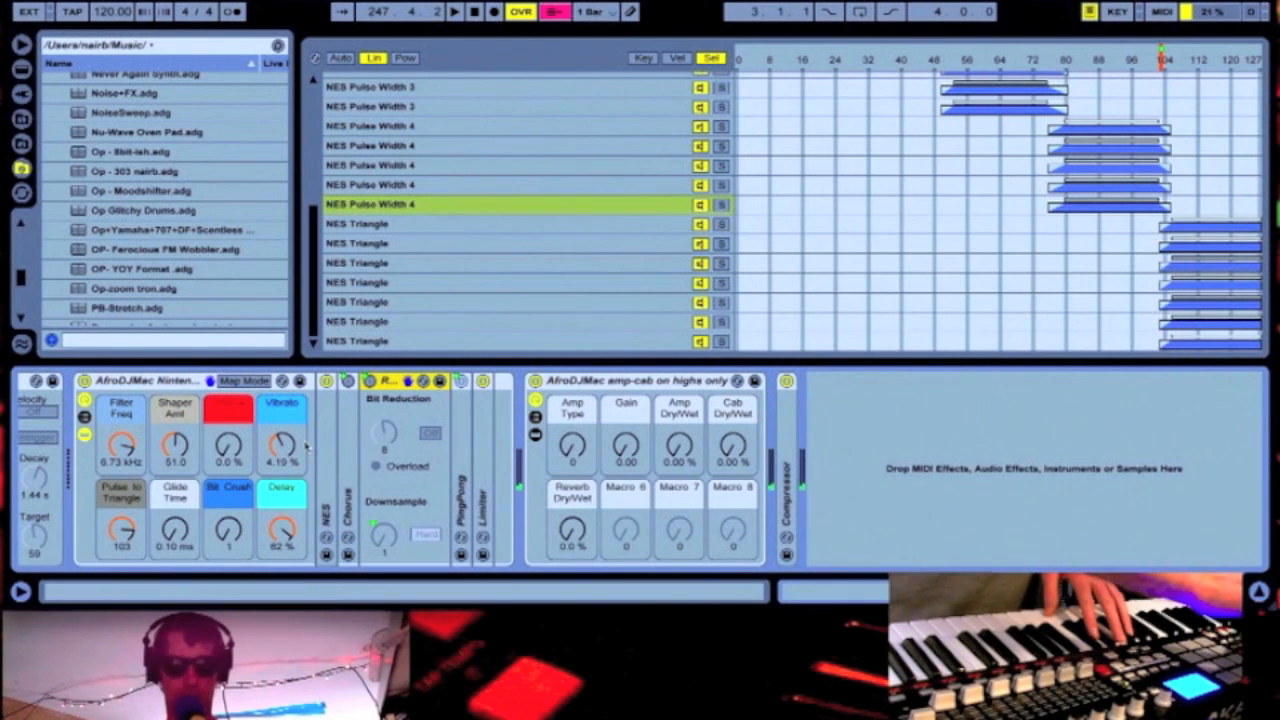
- Turn on the Arpeggiator device ahead of the Nintendo rack
scroll(437, 437, left, 5)
click(141, 384)
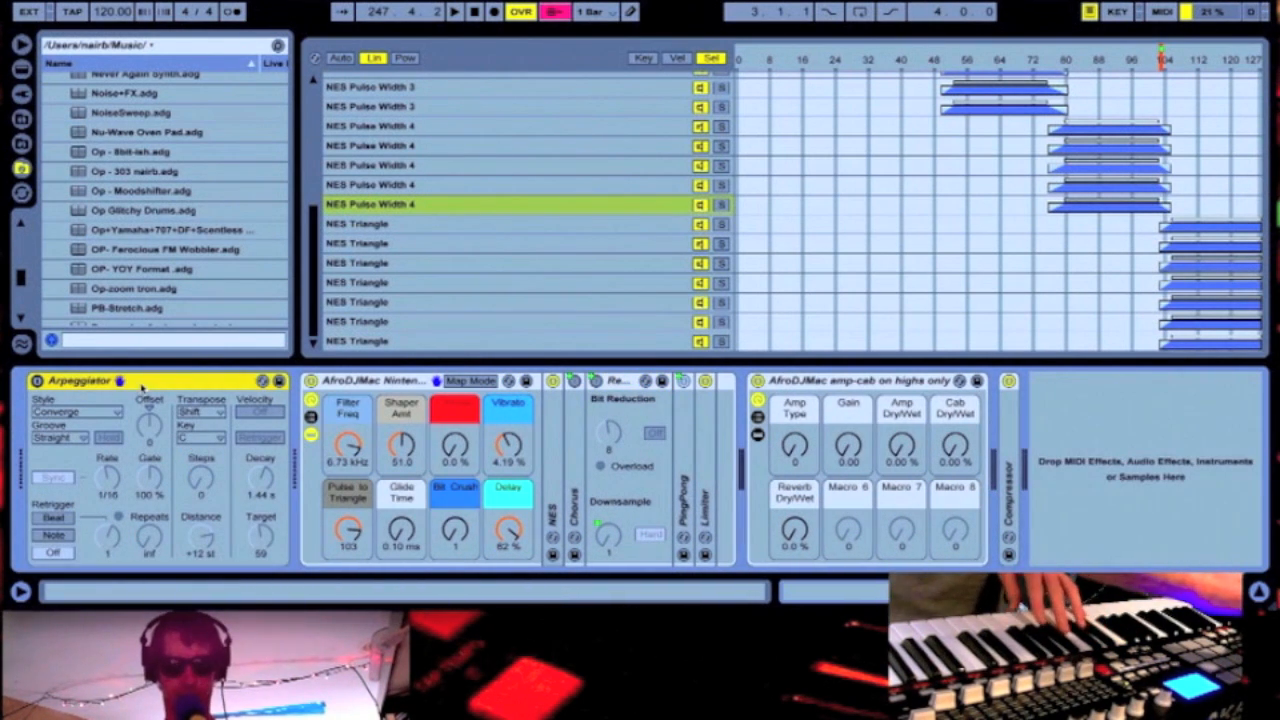
click(38, 381)
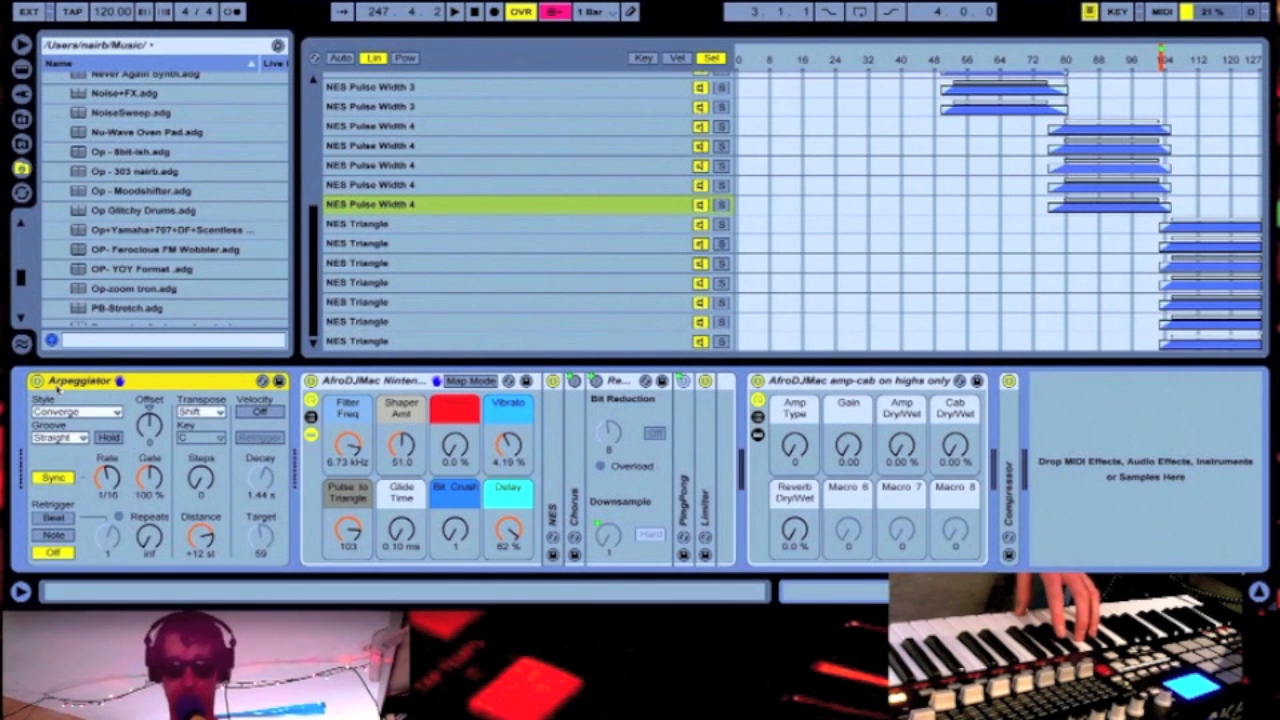